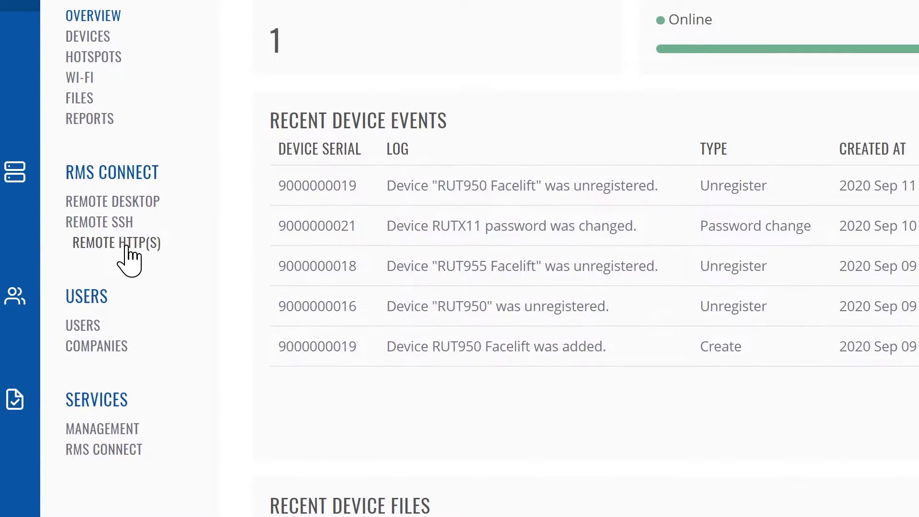
# Go to RMS Connect > Remote HTTP(S) and start adding a new remote
pyautogui.click(128, 246)
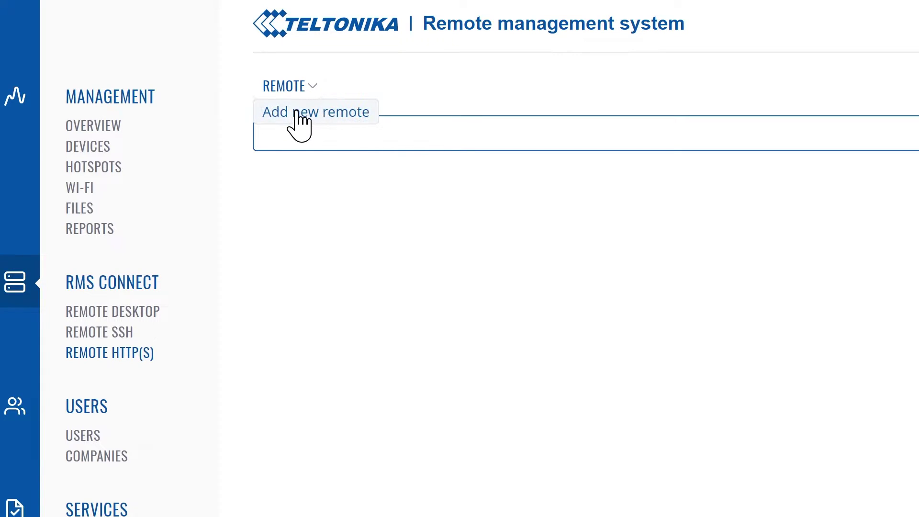
pyautogui.click(300, 118)
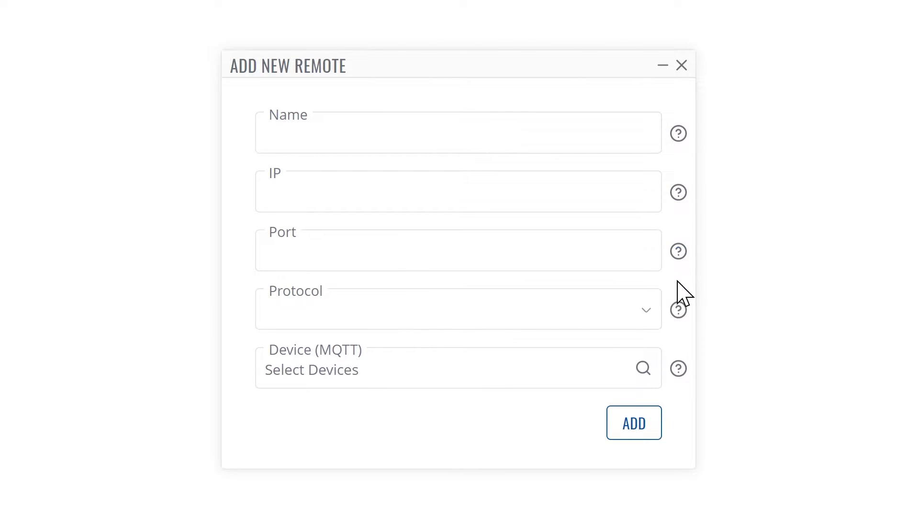
# Fill in remote Cisco: IP 192.168.1.238, port 80, HTTP, device RUTX11
pyautogui.click(531, 128)
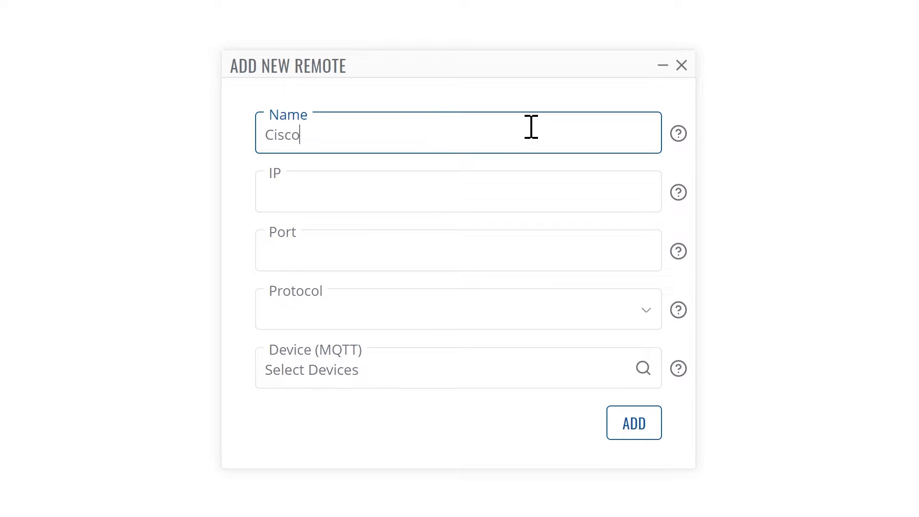
pyautogui.click(530, 187)
pyautogui.write('192.168.1.238')
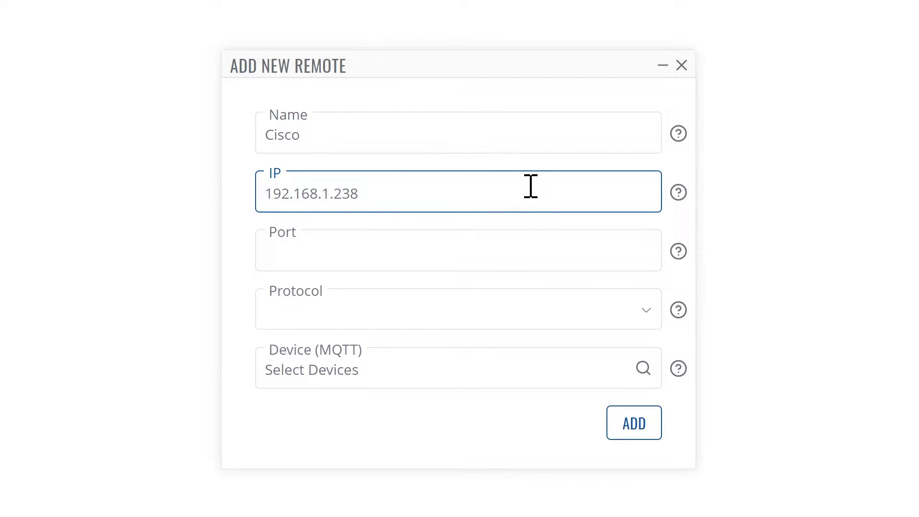
pyautogui.click(512, 246)
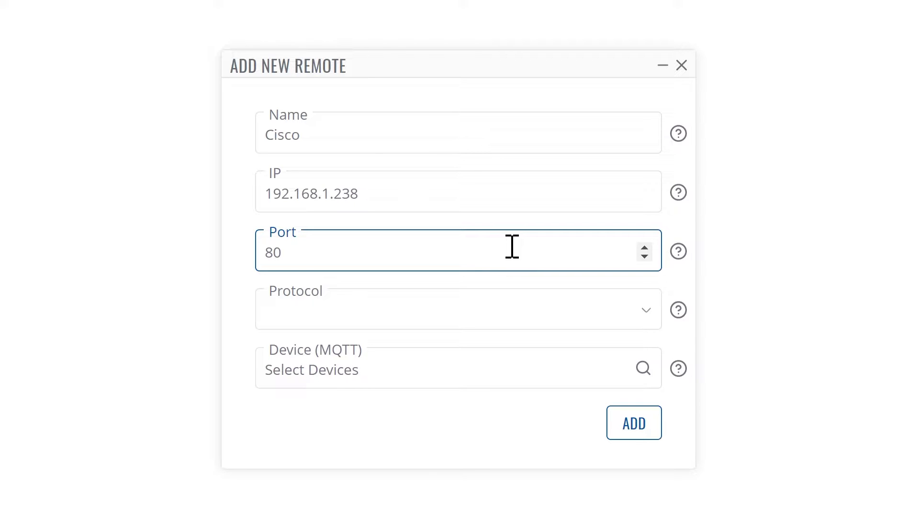
pyautogui.click(504, 312)
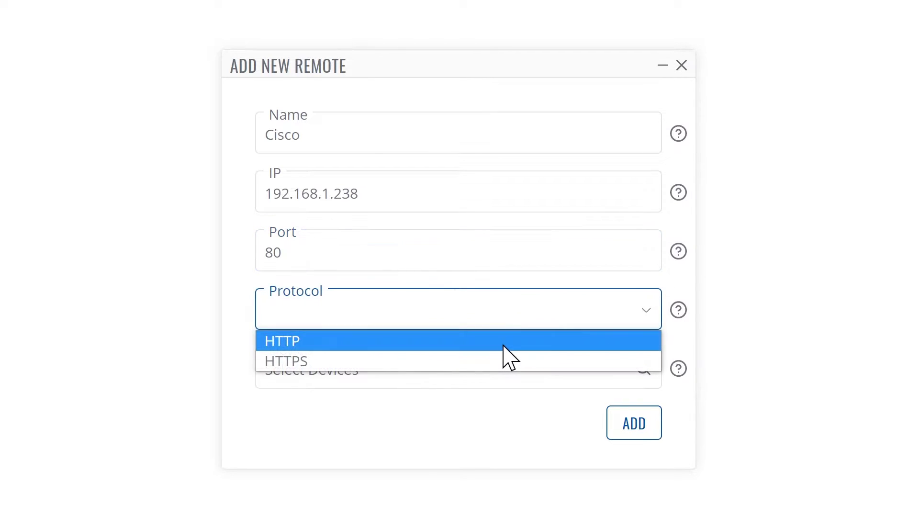
pyautogui.click(503, 345)
pyautogui.click(487, 376)
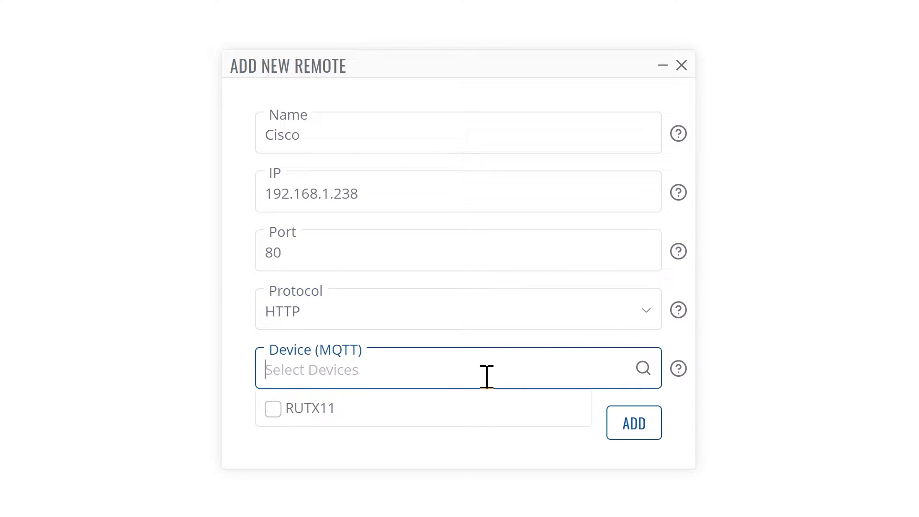
pyautogui.click(274, 409)
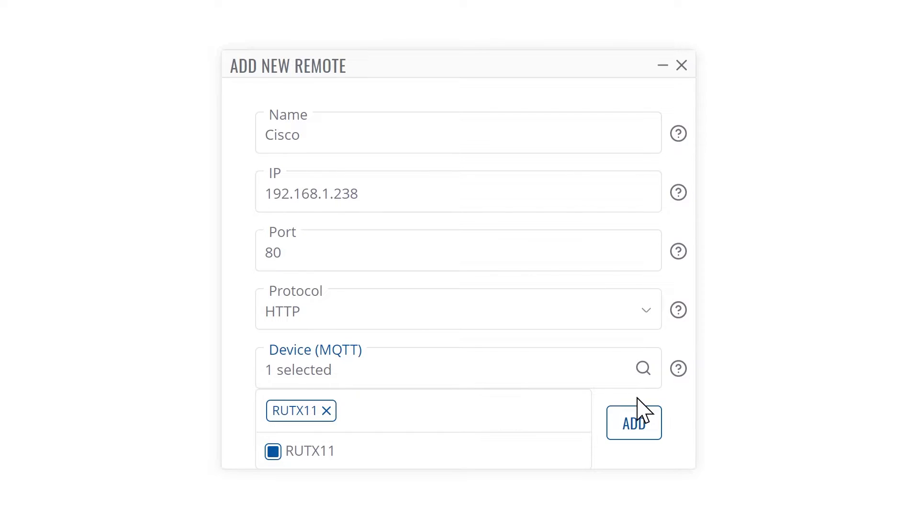
# Submit the Cisco remote so it is listed at 192.168.1.238:80
pyautogui.click(644, 430)
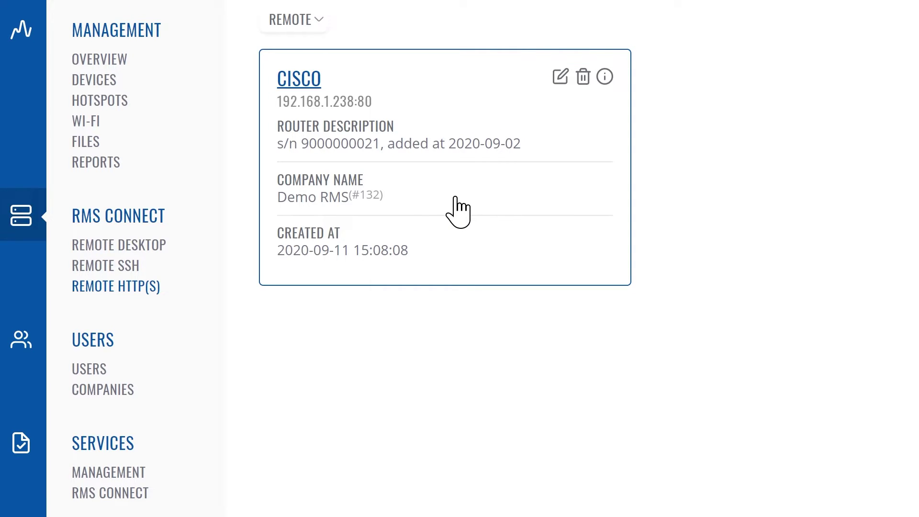
# Generate a proxy link for the Cisco remote, connect, and enter the router credentials
pyautogui.click(429, 199)
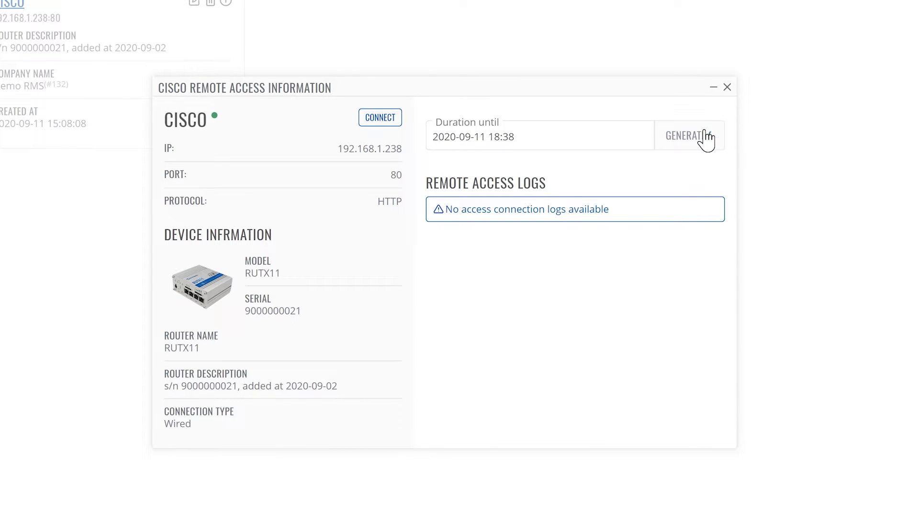
pyautogui.click(706, 139)
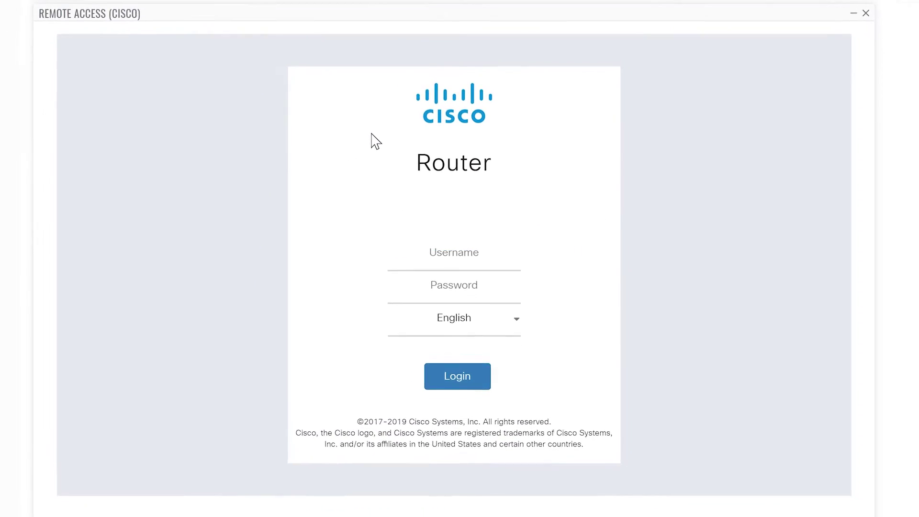
pyautogui.click(480, 256)
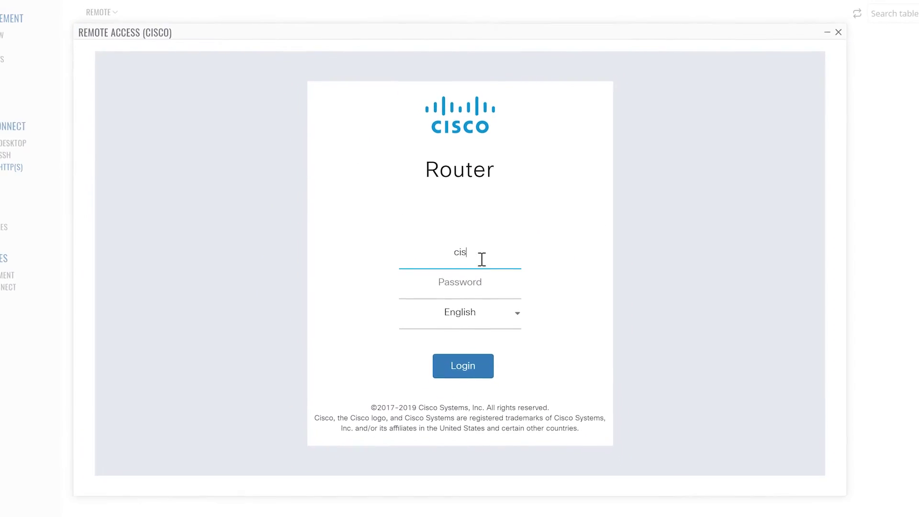
pyautogui.press('Tab')
pyautogui.press('Return')
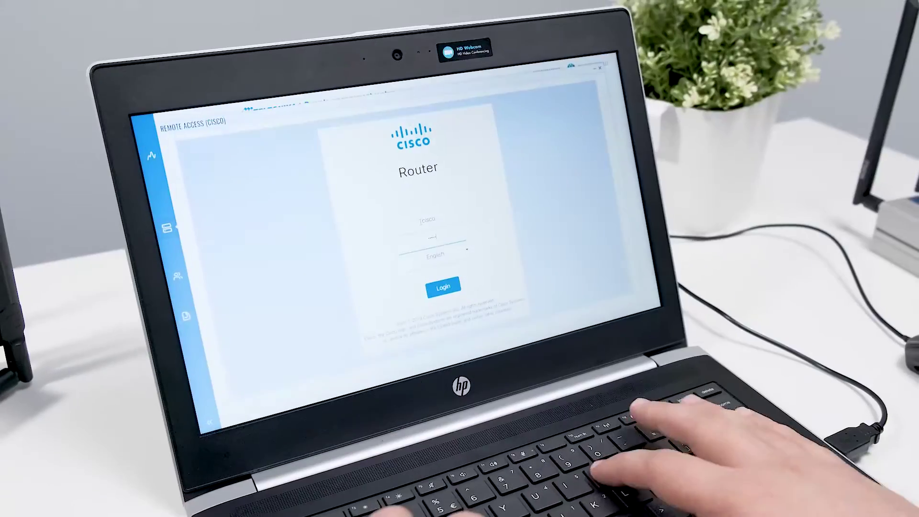
# Log in to the Cisco router and go to Administration > File Management
pyautogui.press('Return')
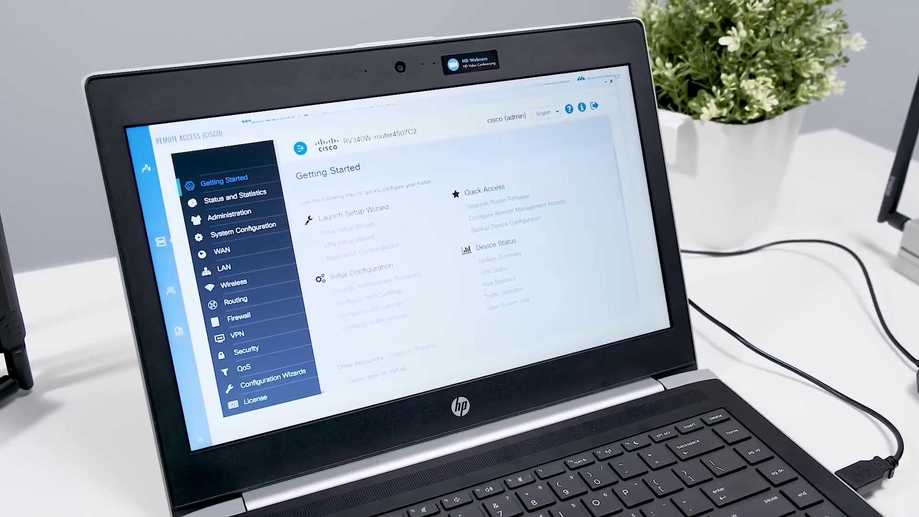
pyautogui.click(230, 225)
pyautogui.scroll(-1, 278, 374)
pyautogui.scroll(-2, 277, 375)
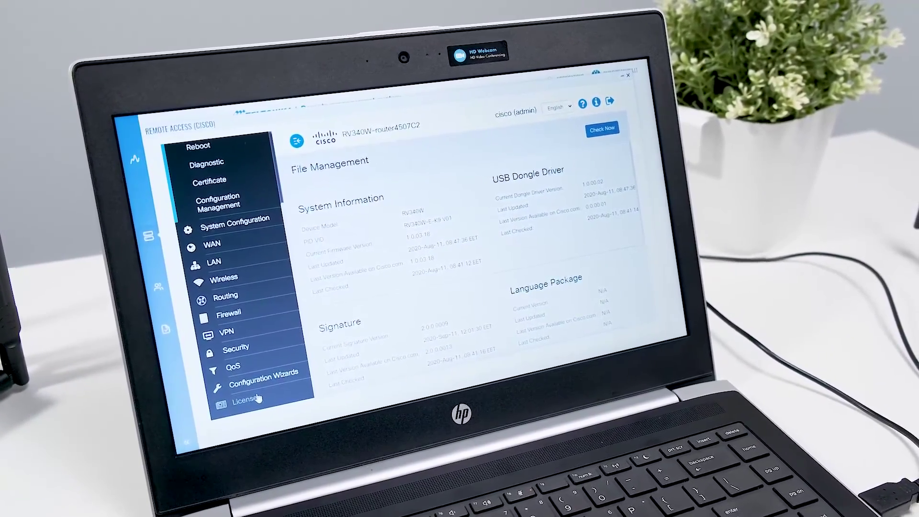